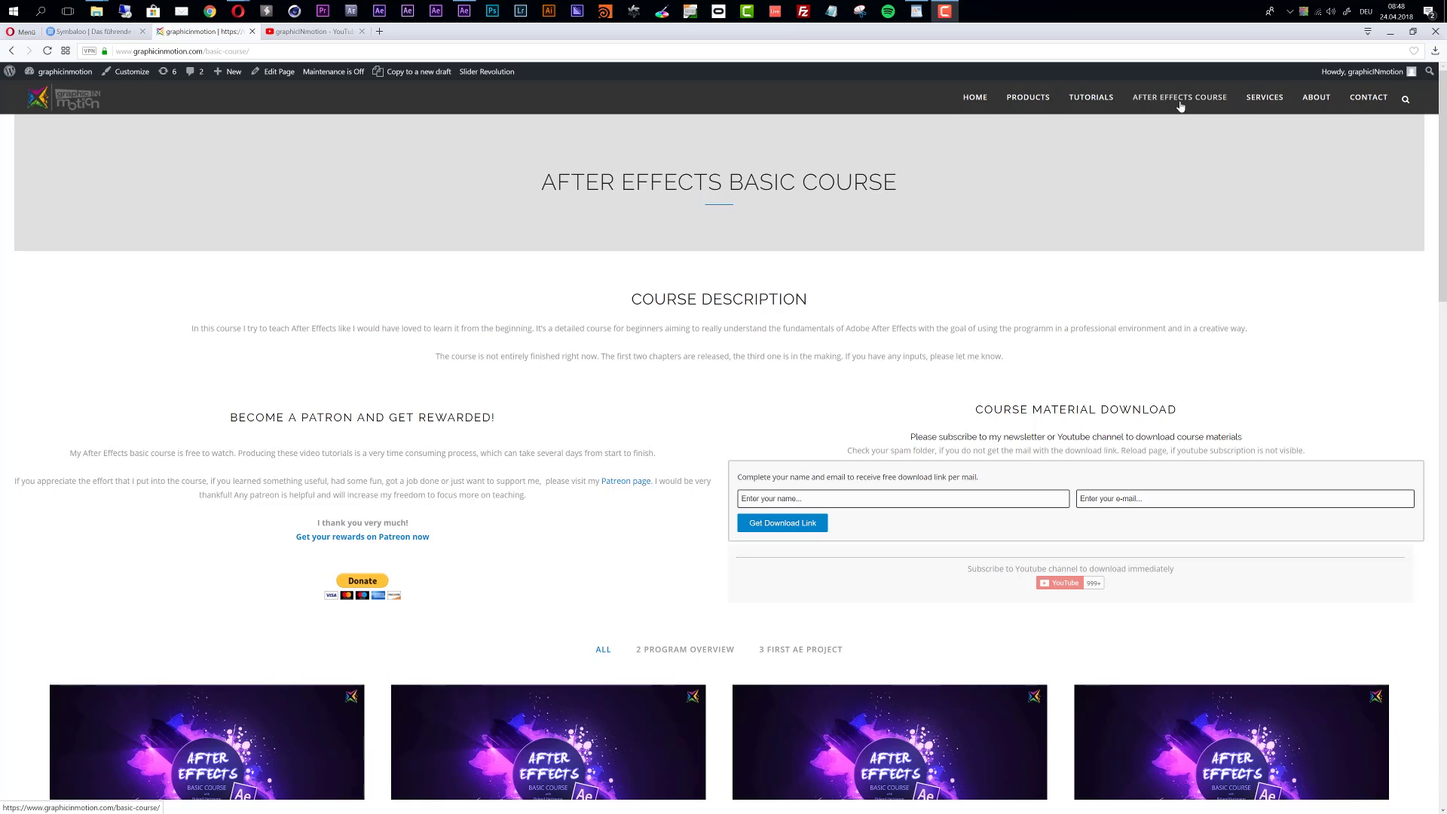
scroll(833, 328, "down", 3)
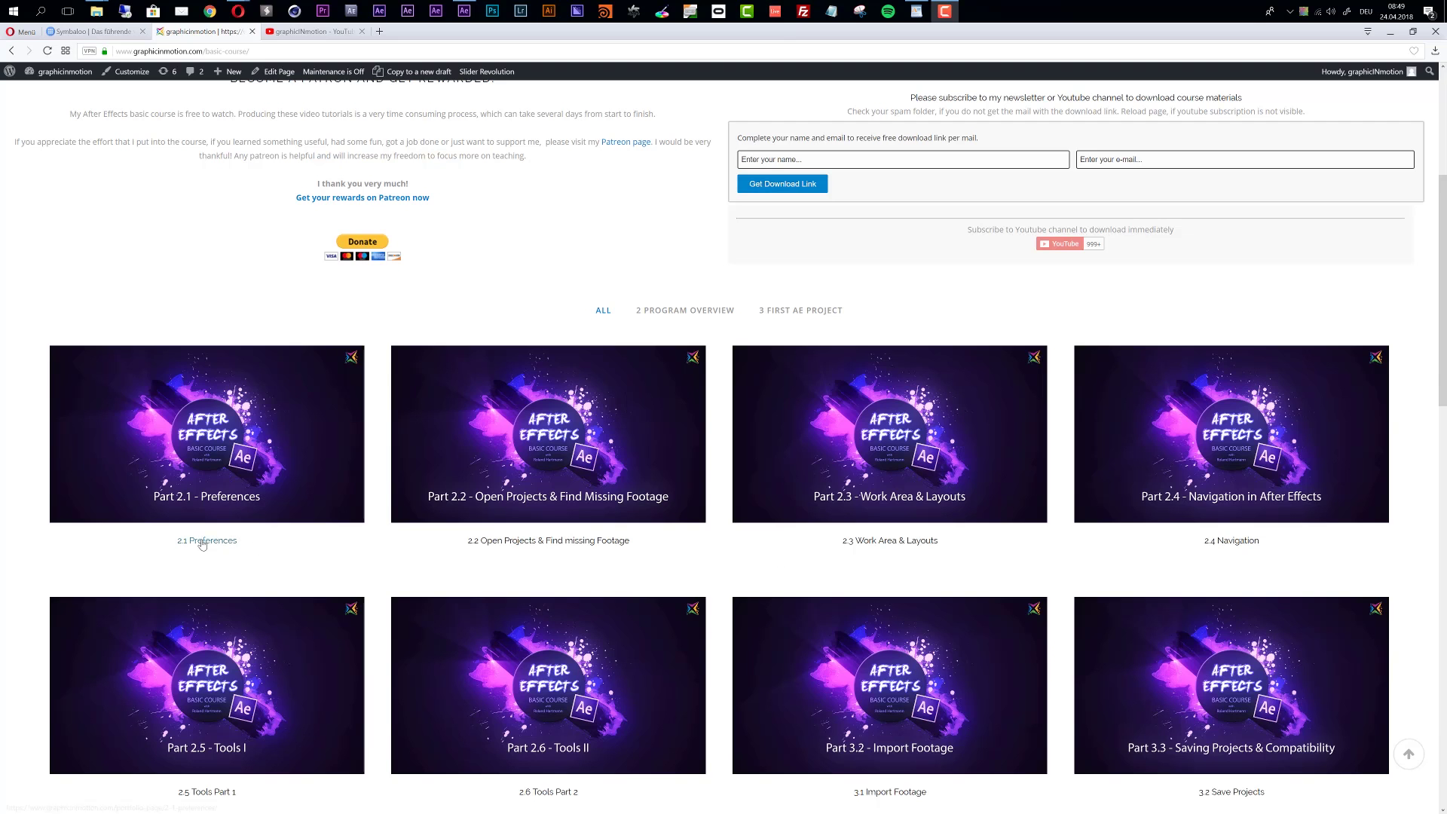
mouse_move(1231, 435)
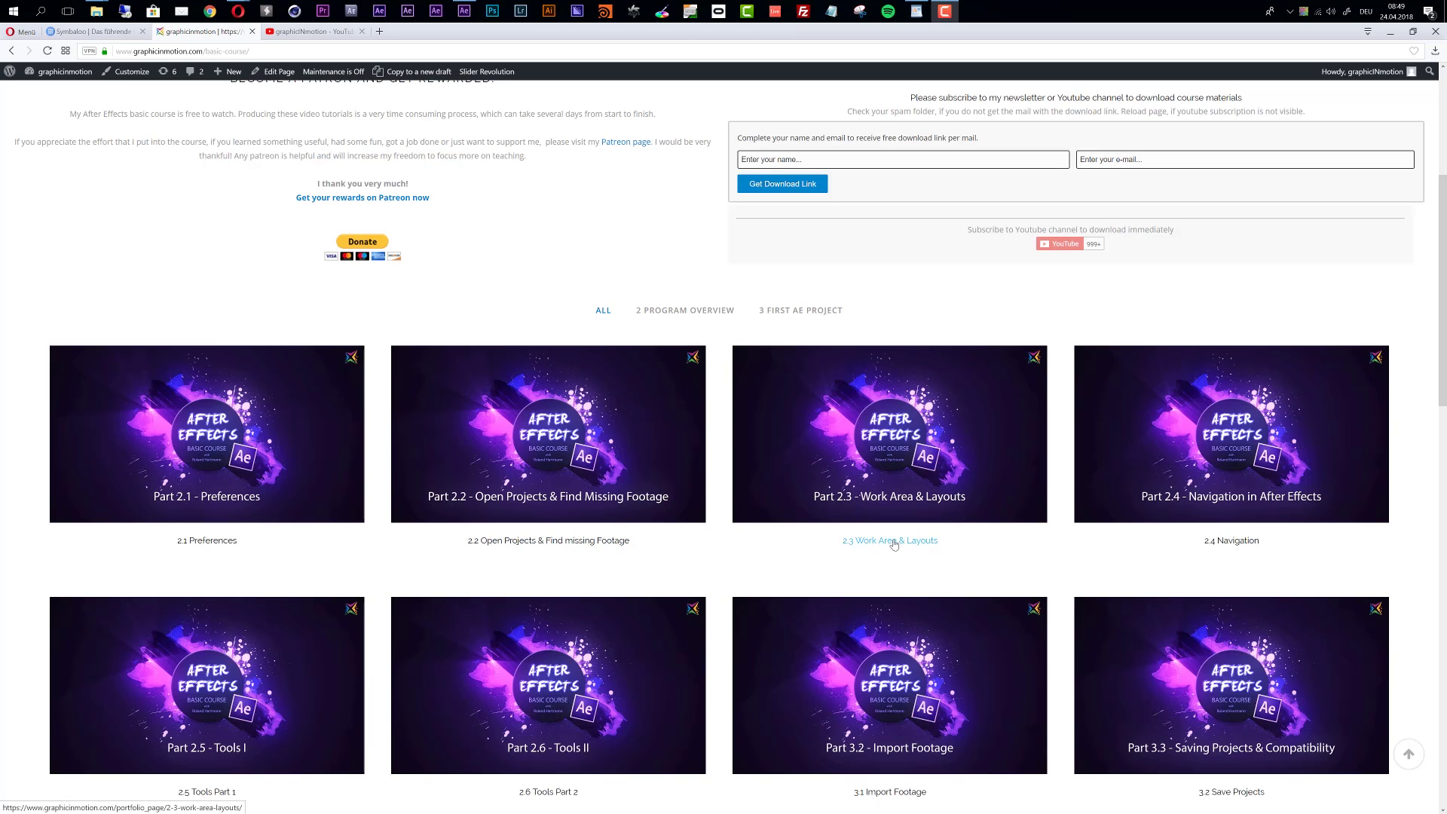
mouse_move(1243, 486)
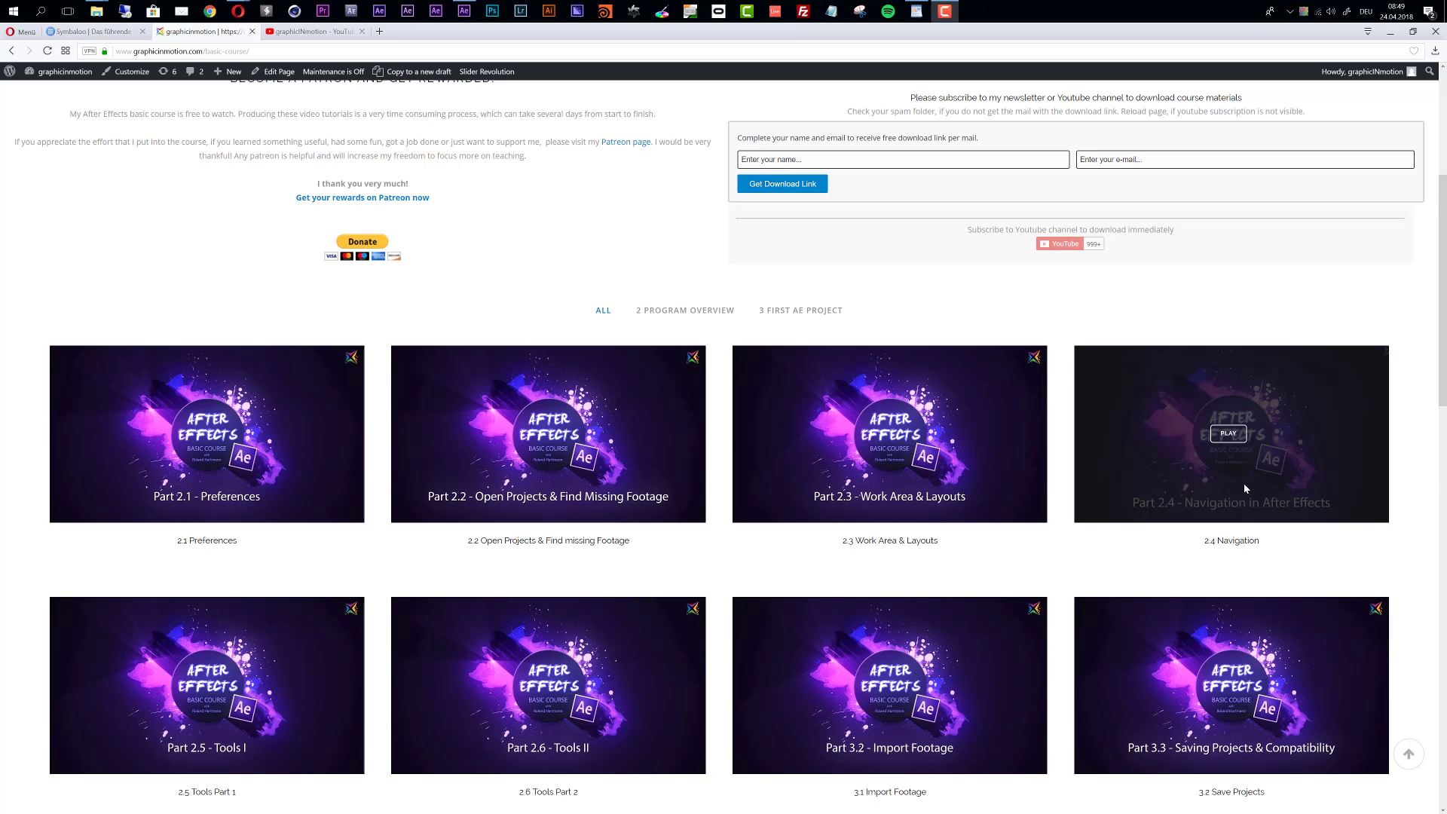
scroll(448, 564, "down", 3)
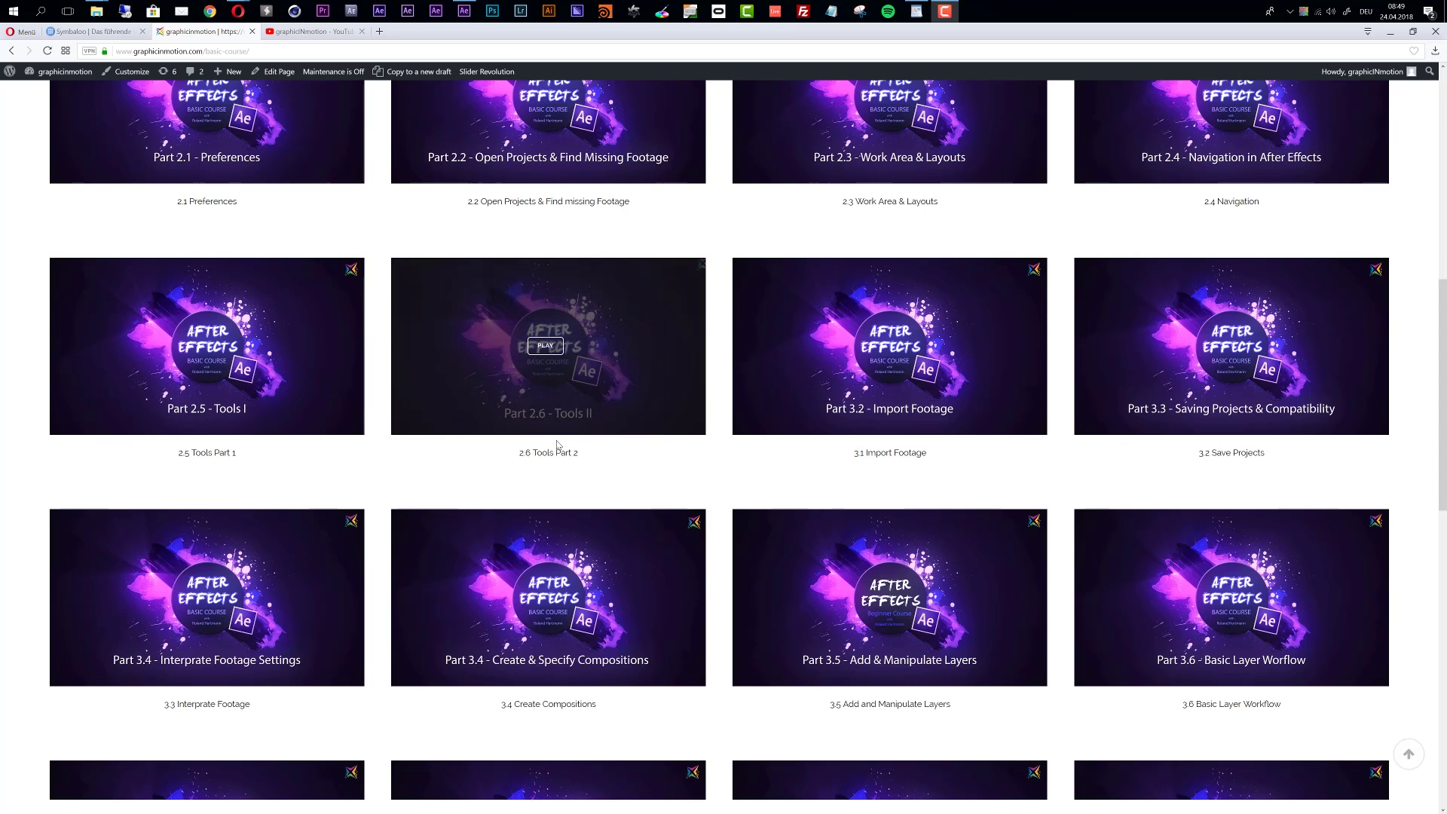
scroll(555, 445, "up", 3)
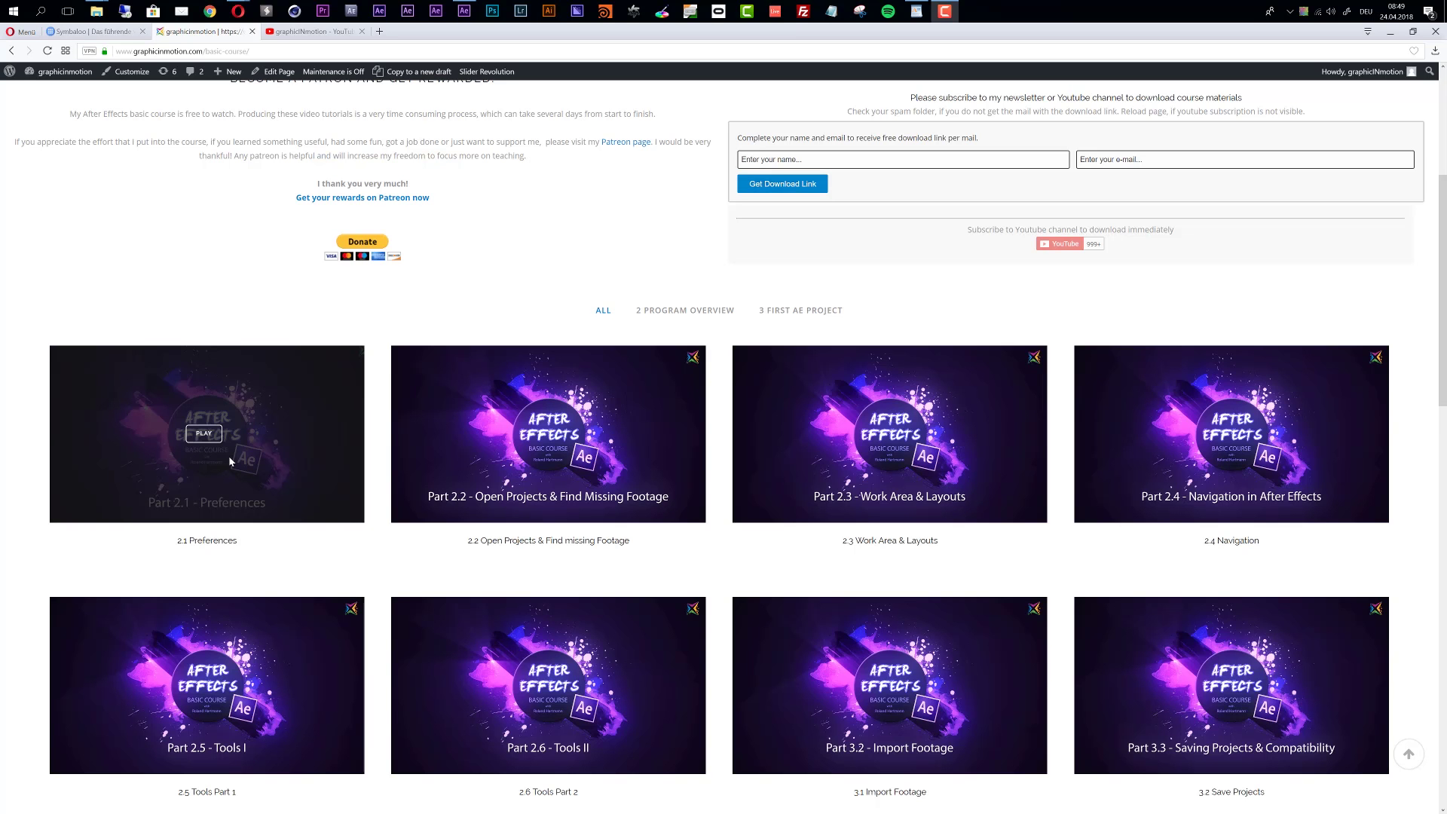
scroll(893, 458, "down", 3)
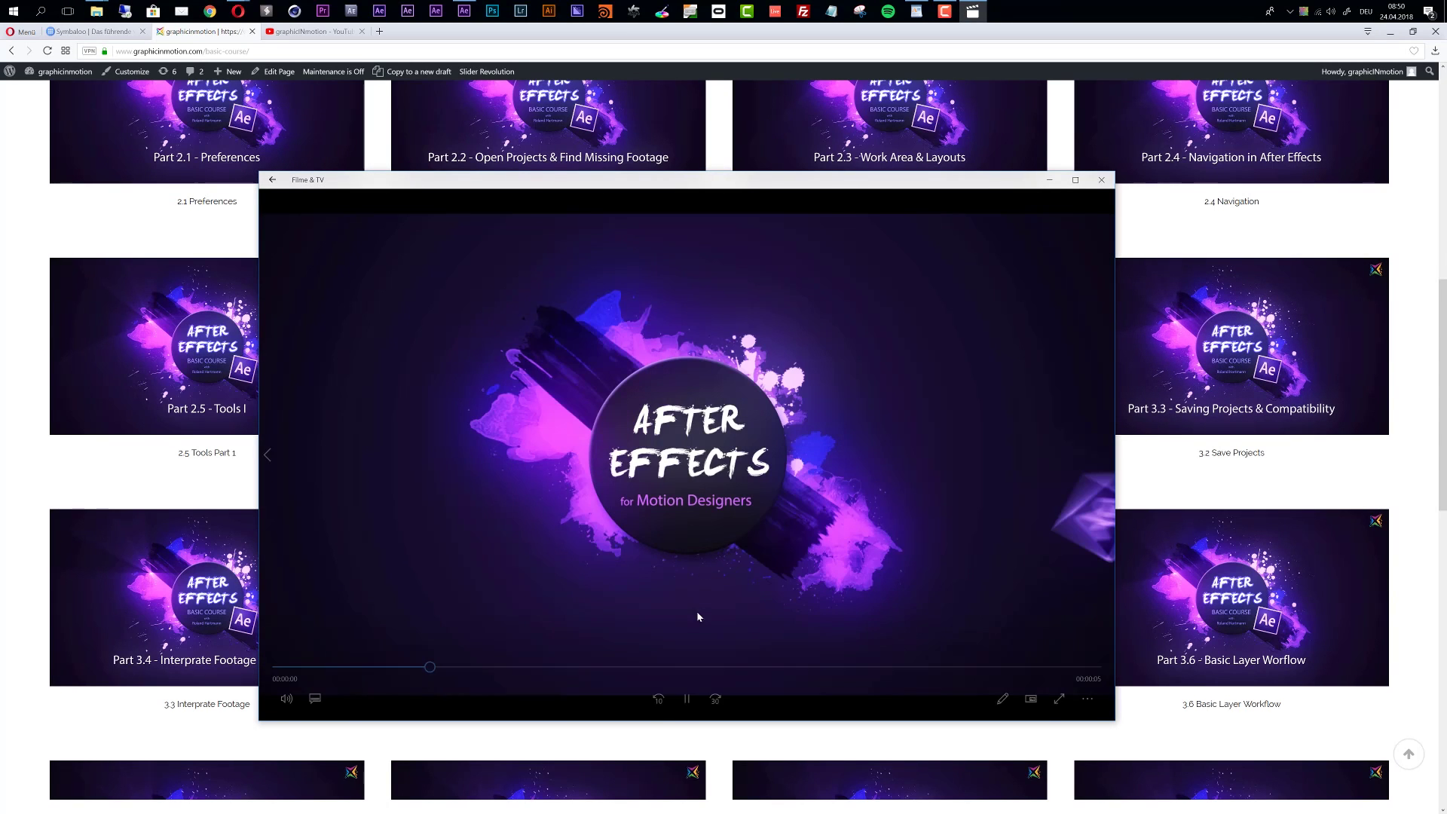
Set the intro preview clip to repeat (Wiederholen), then close the Films & TV player.
left_click(1089, 698)
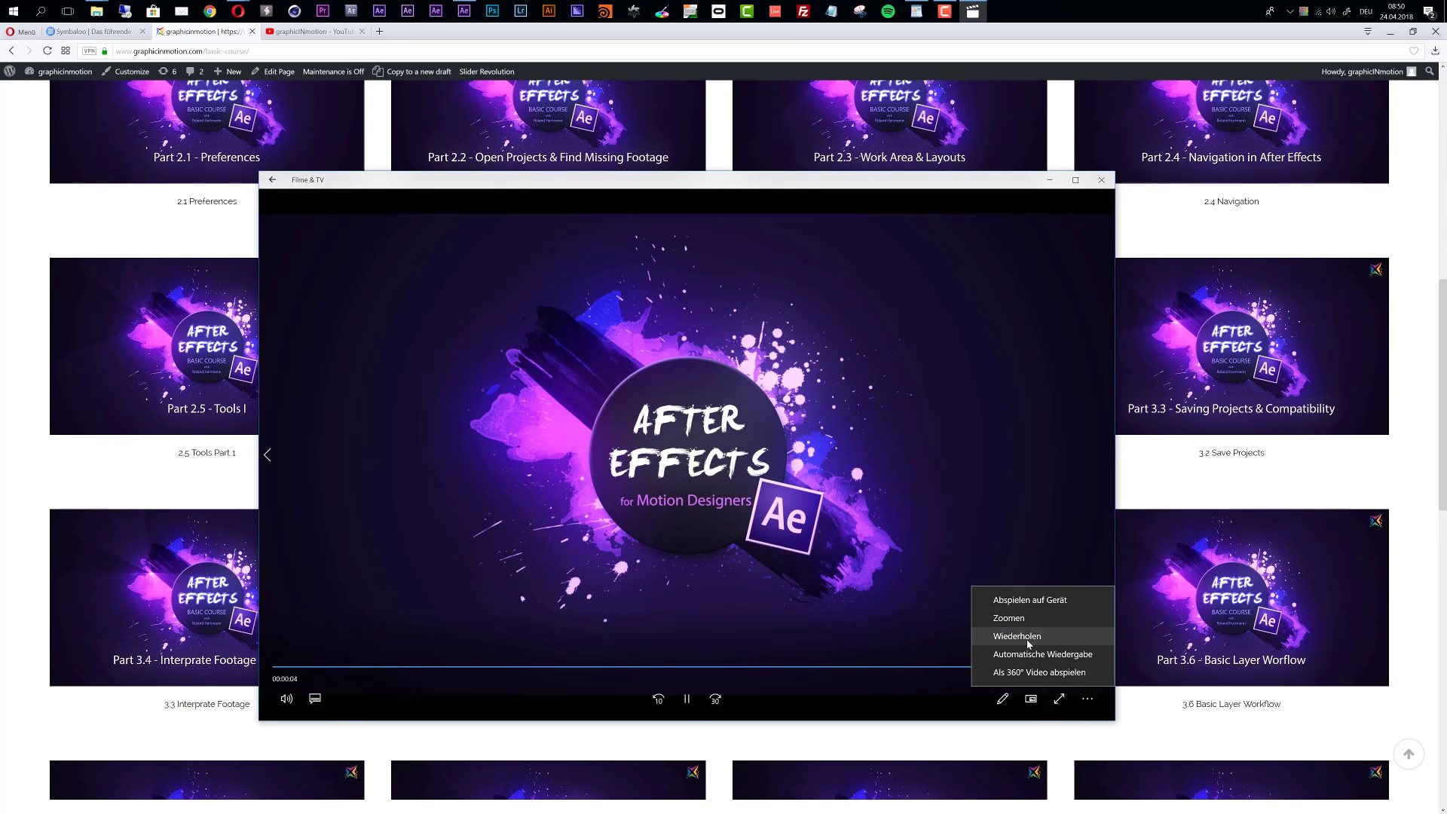
left_click(686, 699)
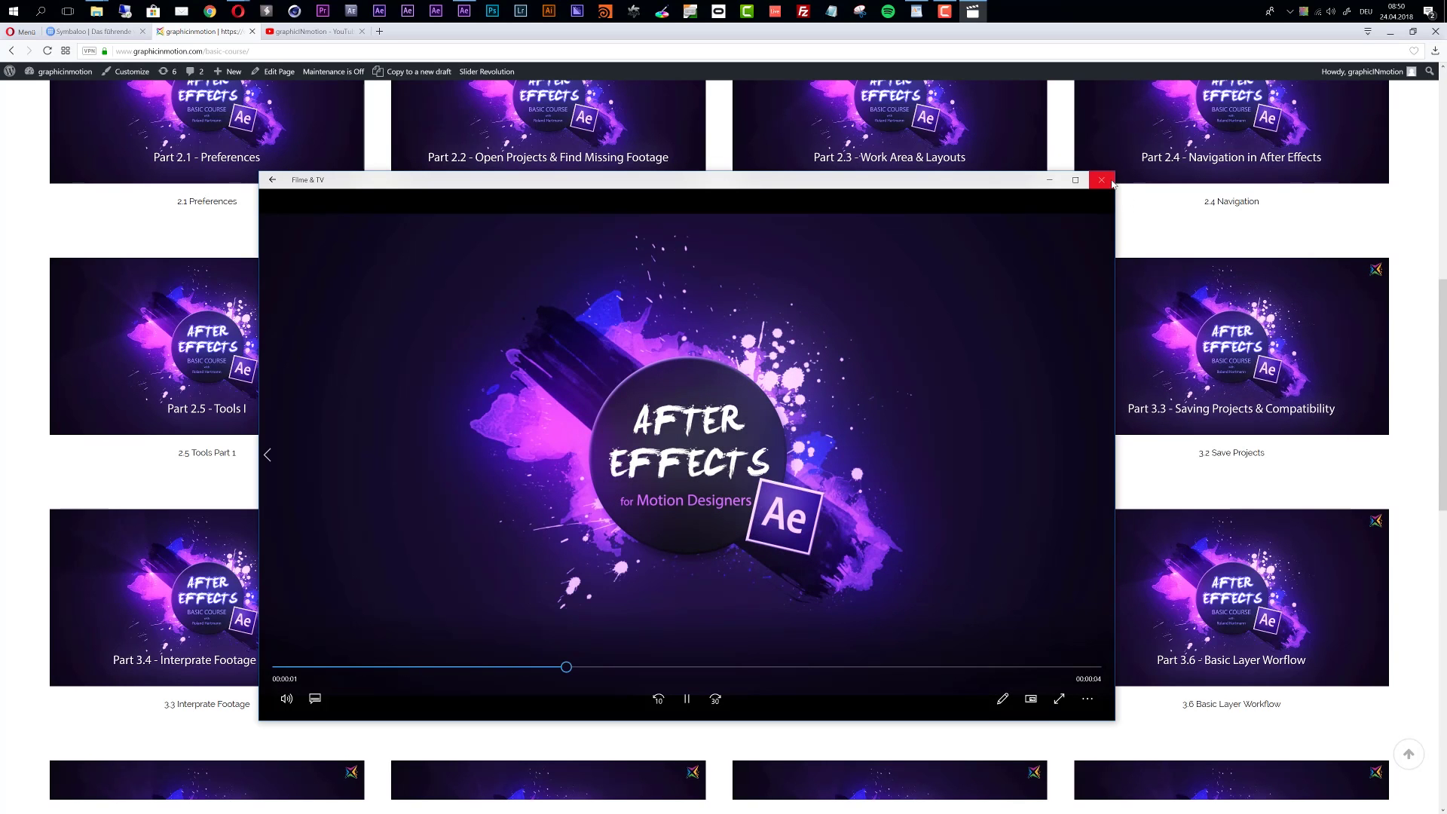
left_click(1101, 178)
mouse_move(547, 347)
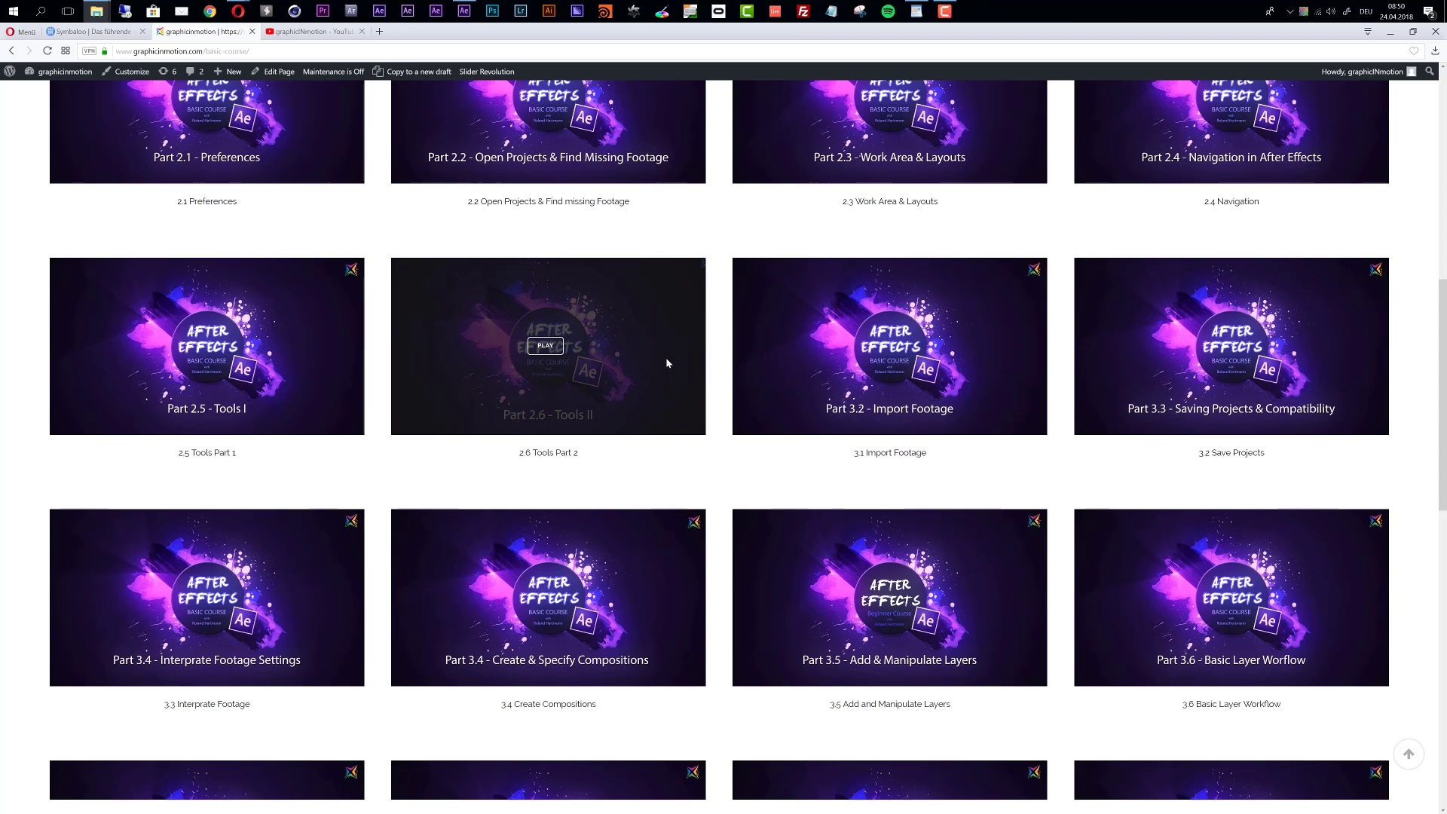
scroll(911, 406, "down", 3)
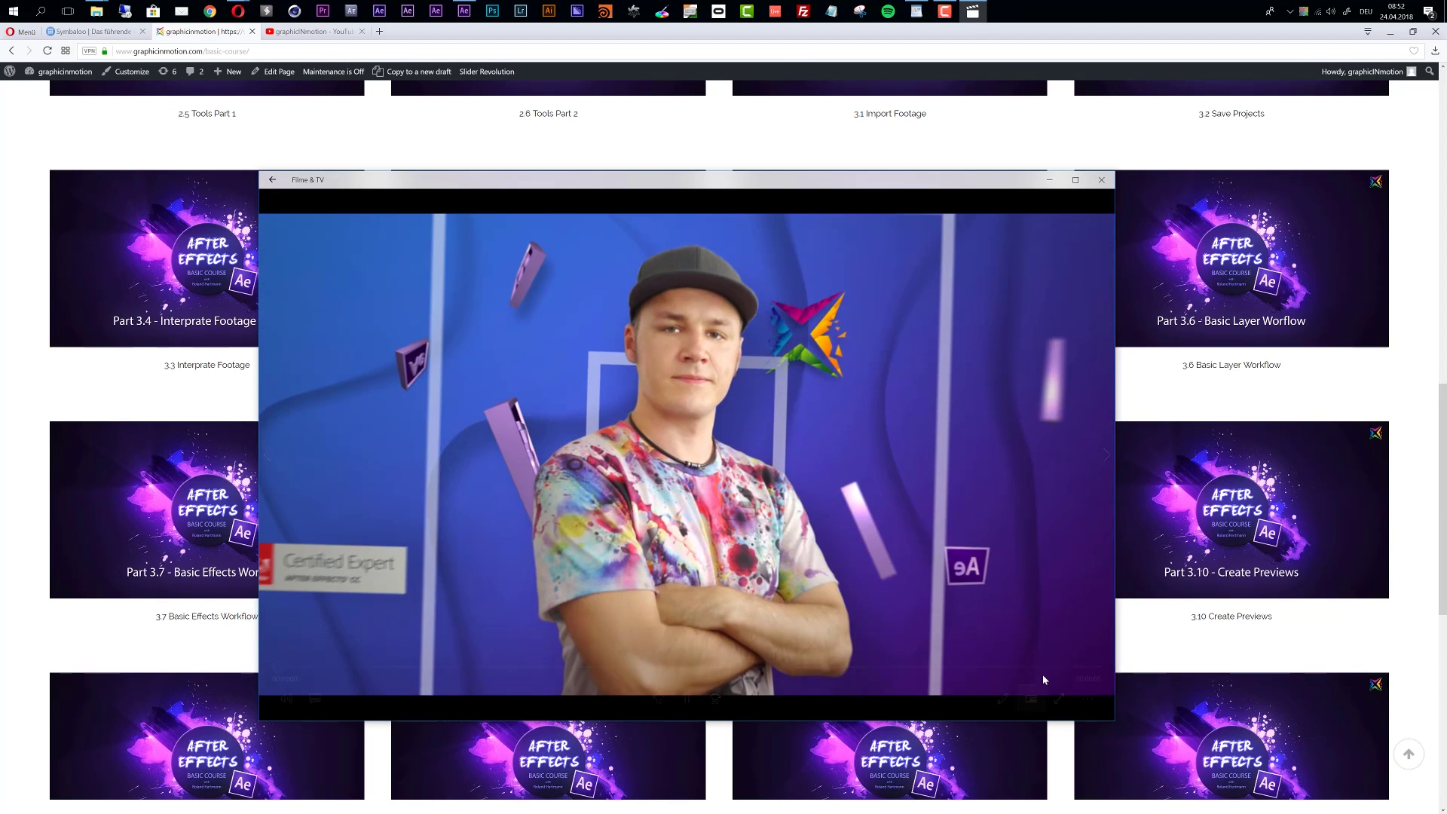
Set the presenter intro video to repeat (Wiederholen) and close the Films & TV player.
left_click(1087, 705)
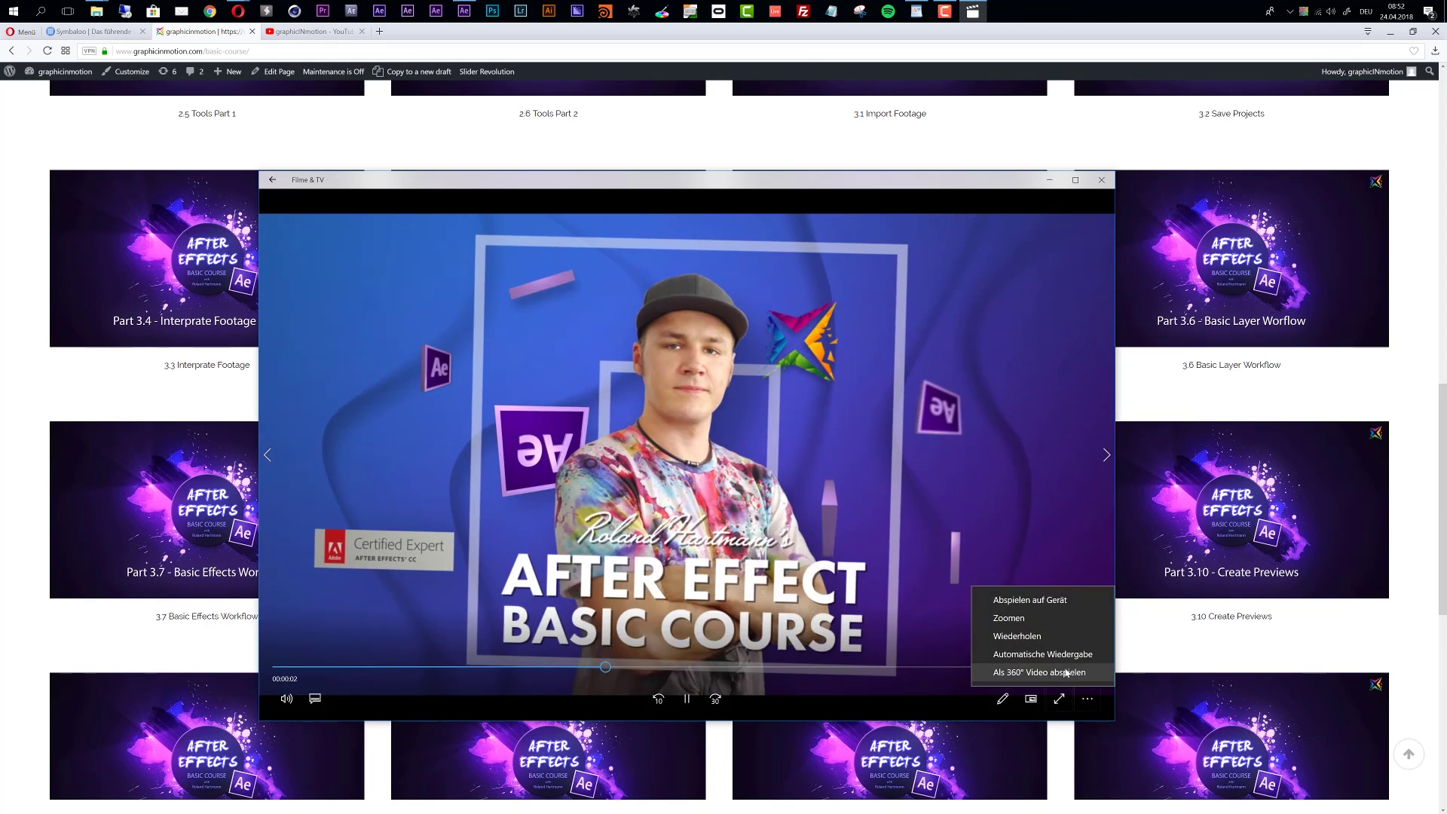
left_click(1030, 638)
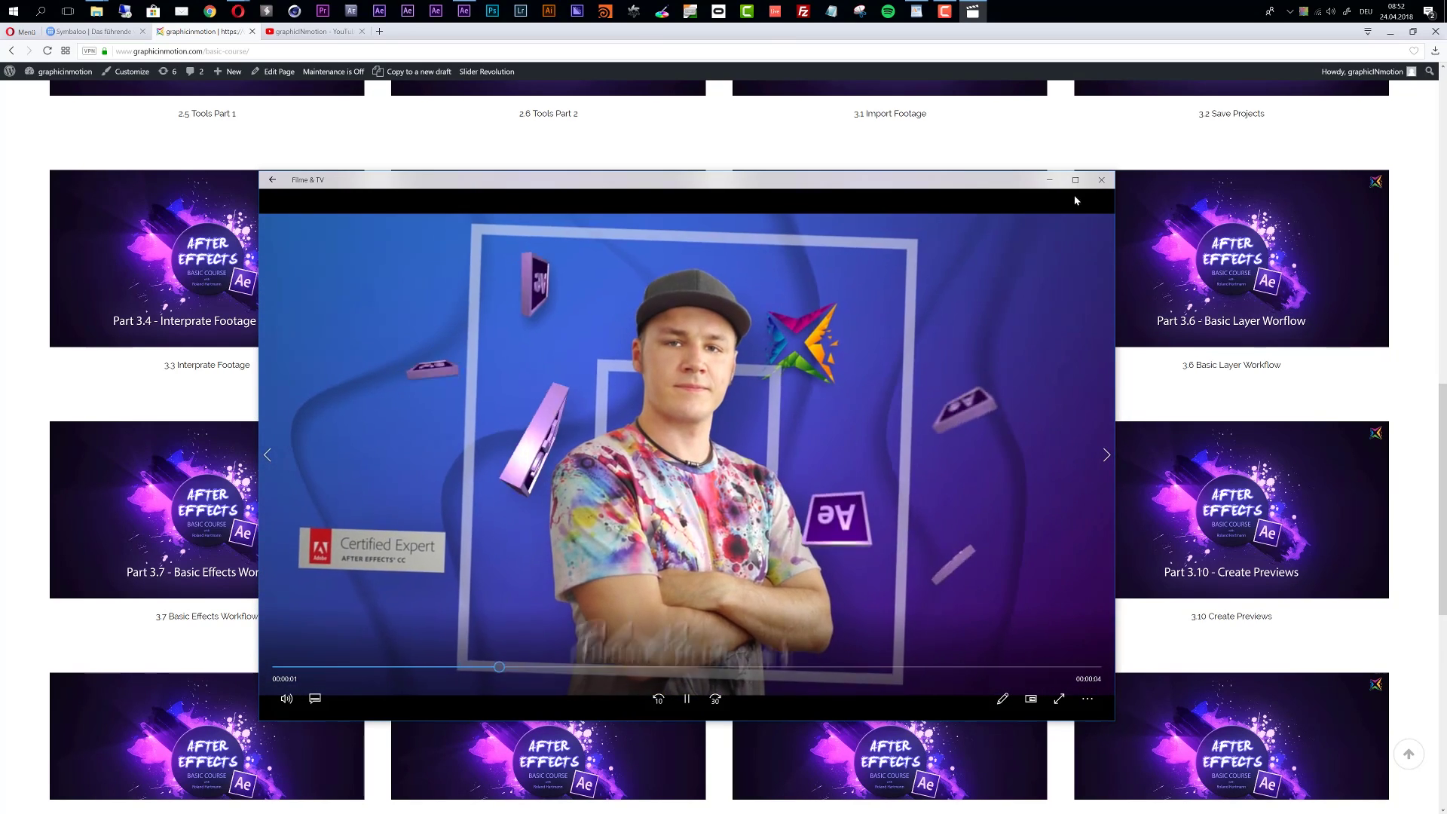
left_click(1103, 181)
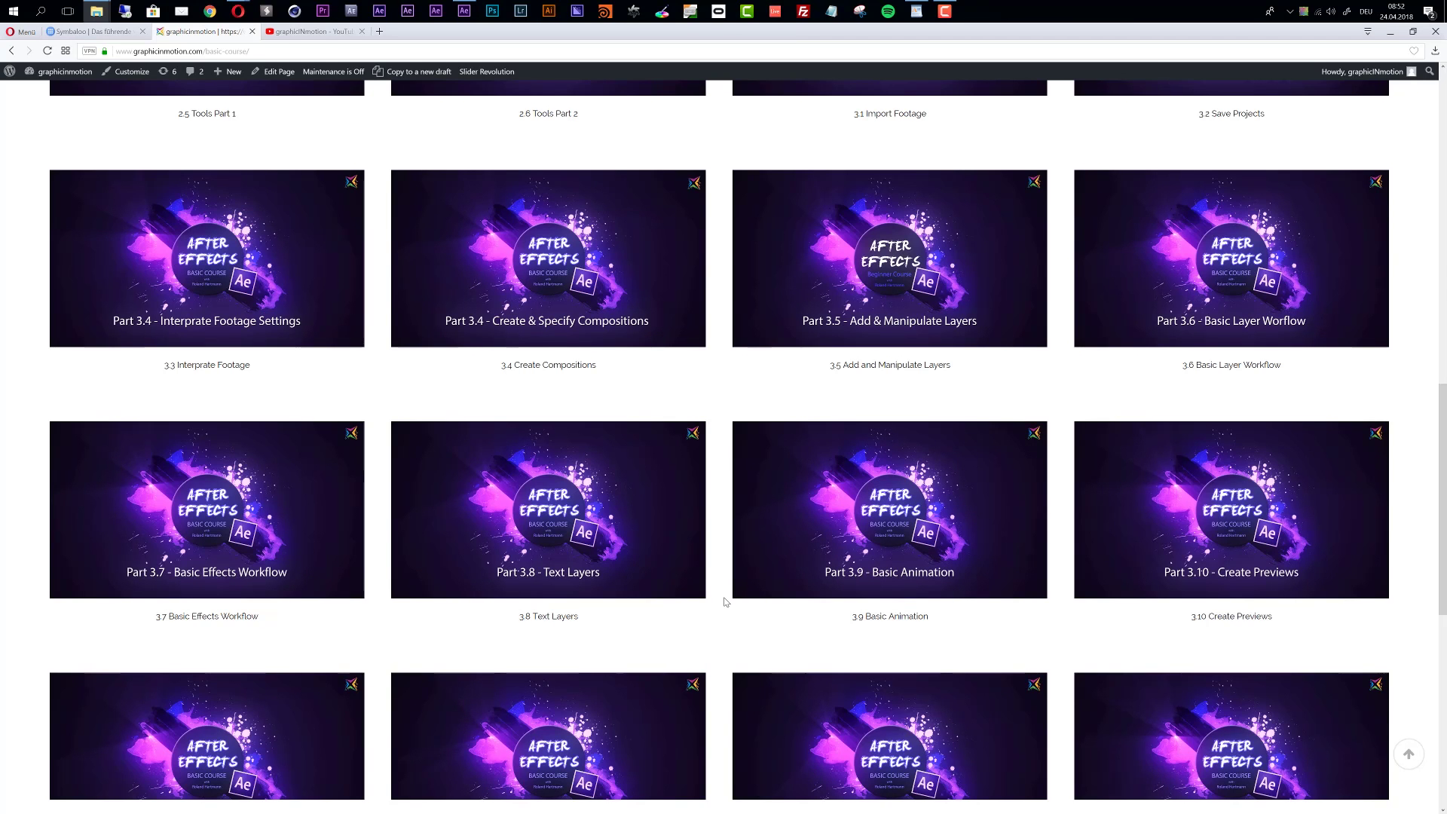
scroll(729, 627, "up", 1)
scroll(730, 635, "up", 4)
scroll(730, 643, "up", 1)
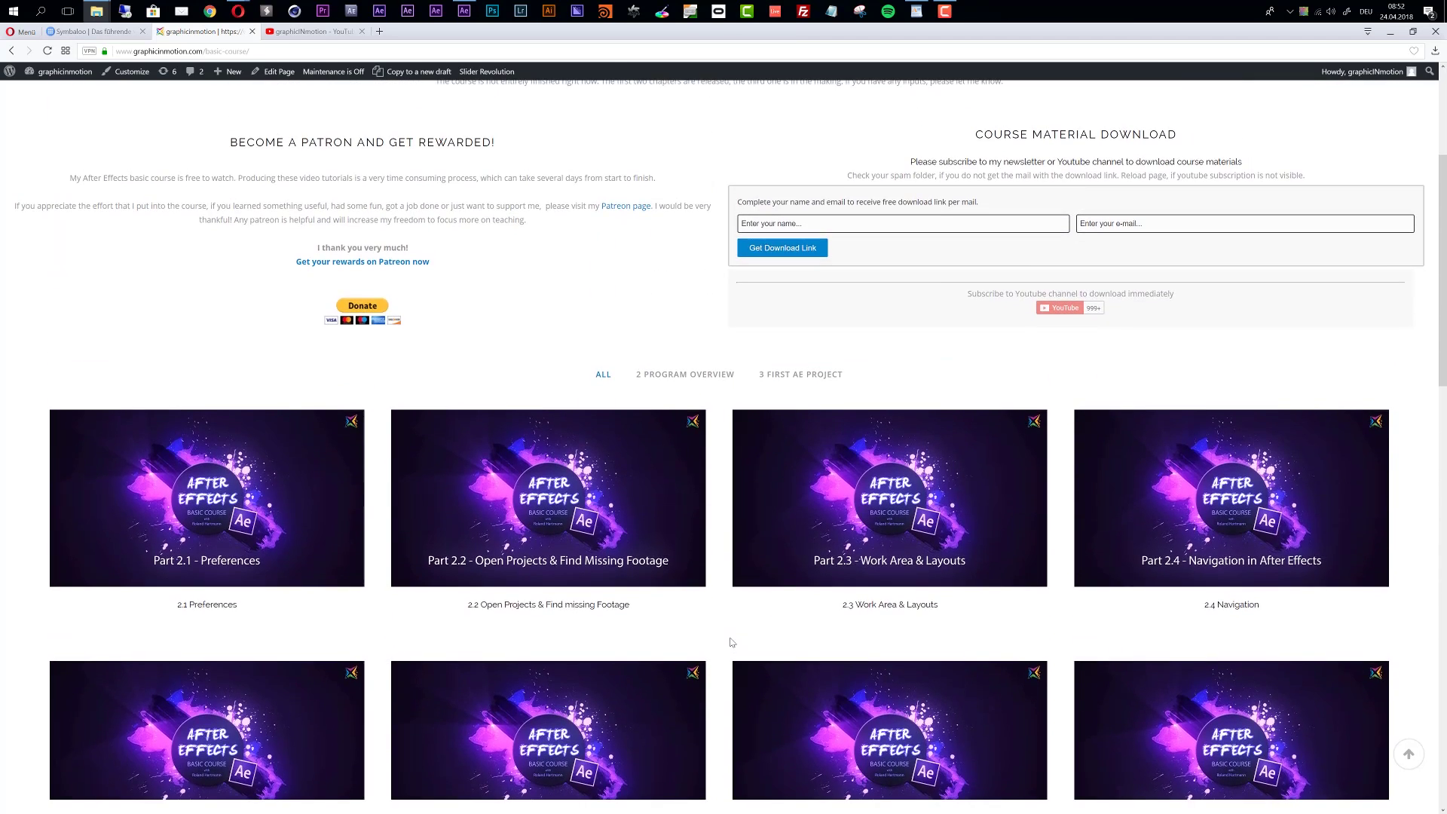
scroll(731, 642, "up", 3)
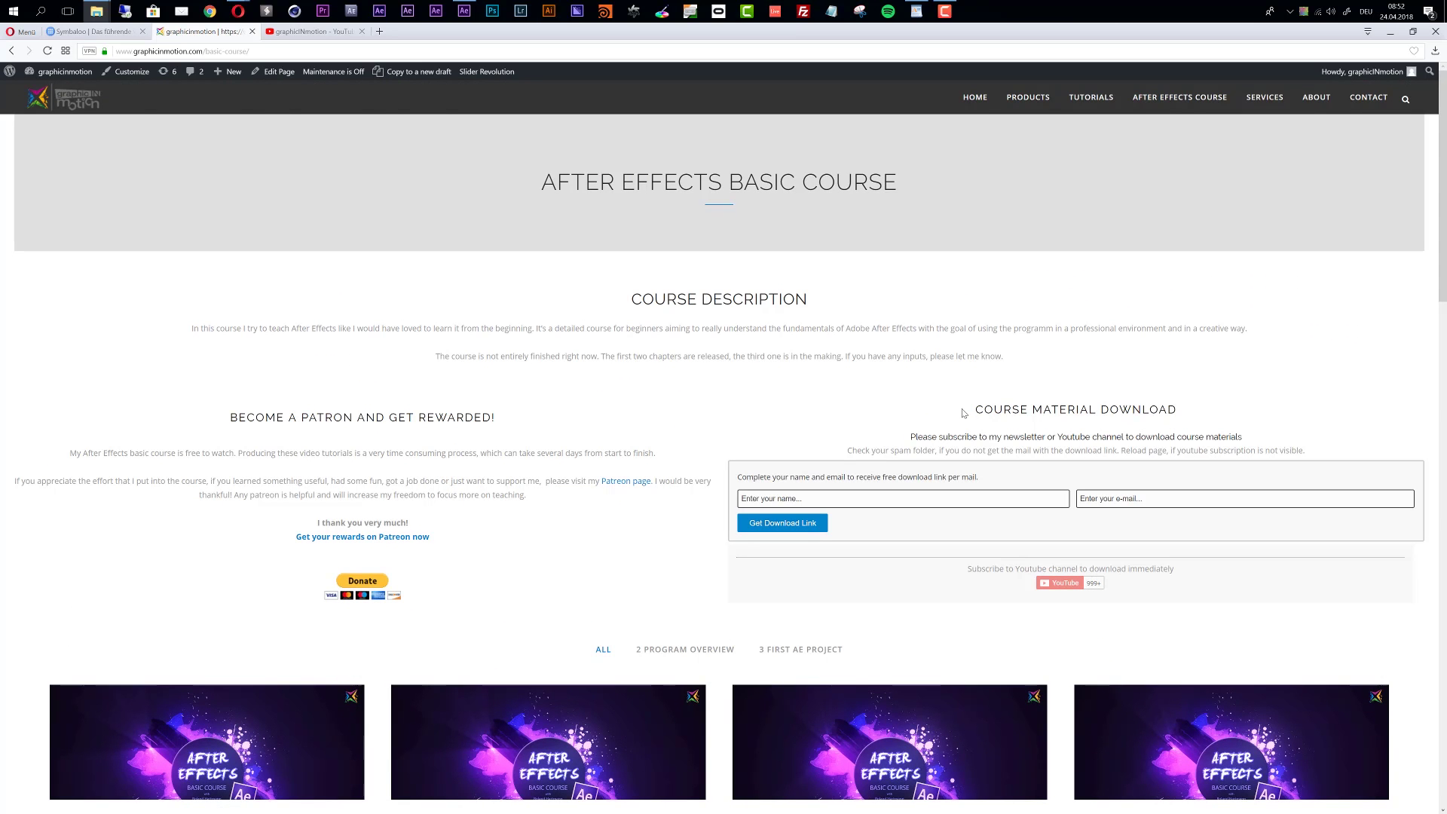
scroll(961, 412, "down", 3)
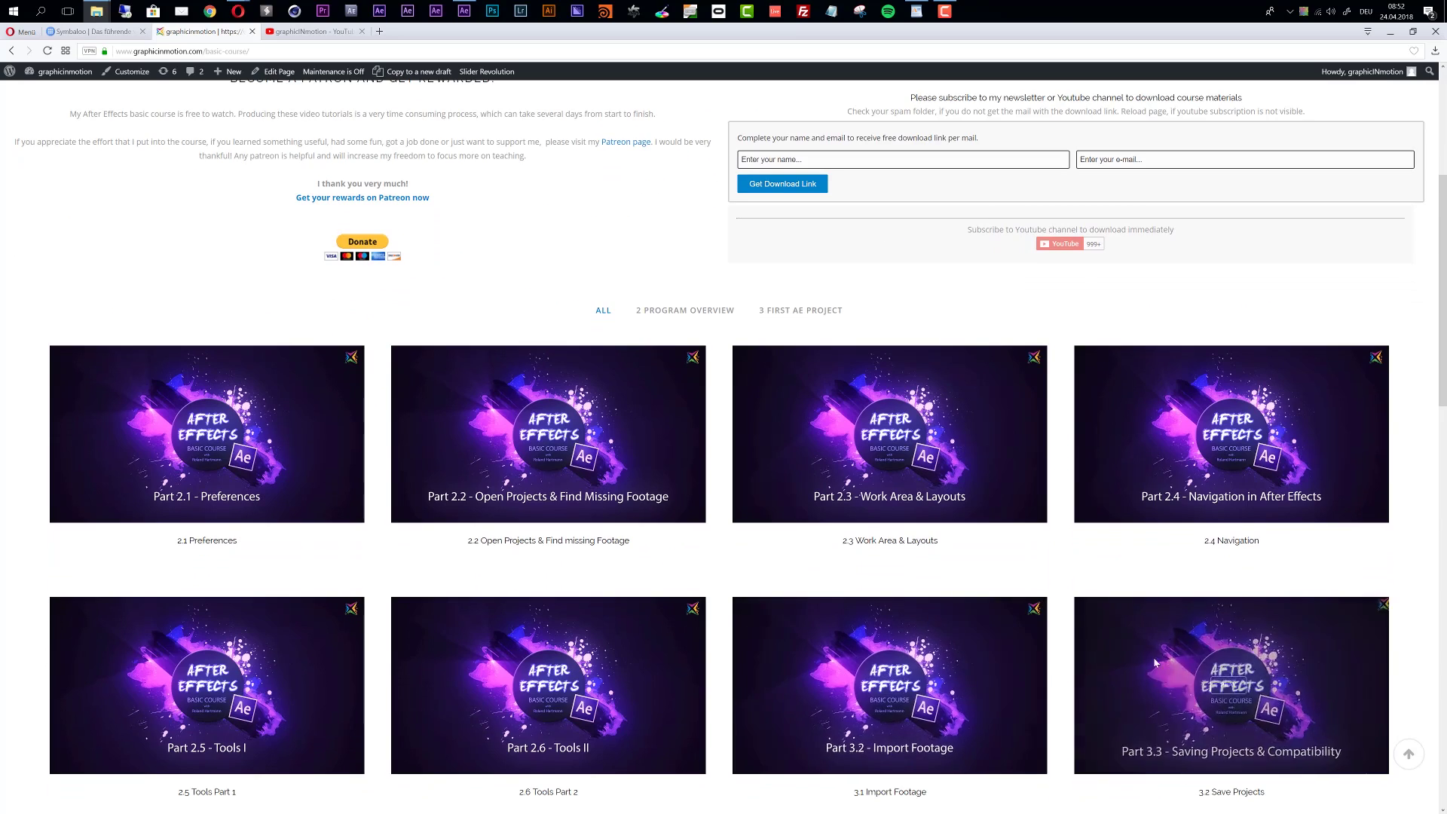
scroll(1172, 650, "down", 3)
scroll(1090, 566, "up", 4)
scroll(1037, 384, "up", 3)
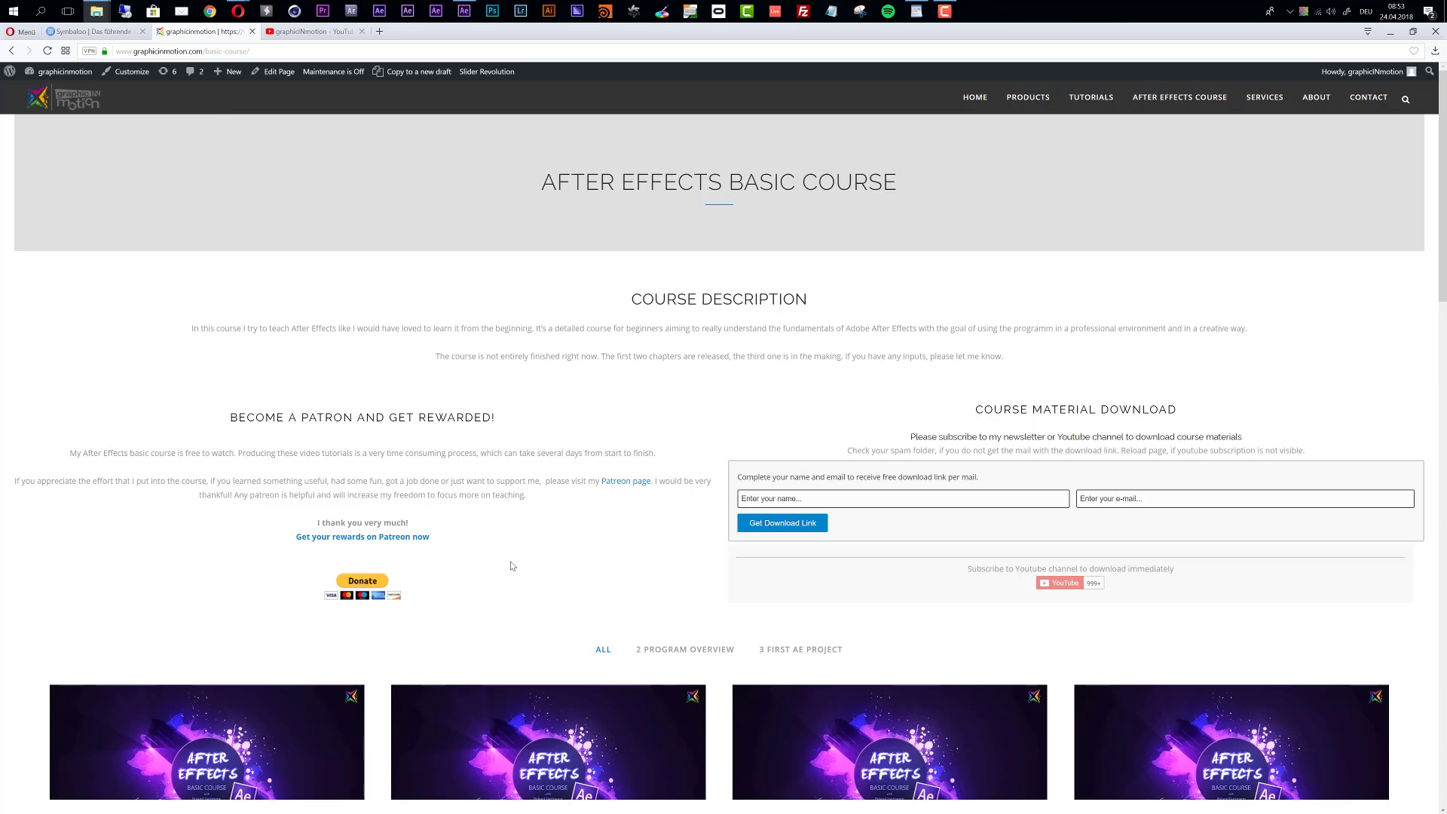
scroll(527, 574, "down", 3)
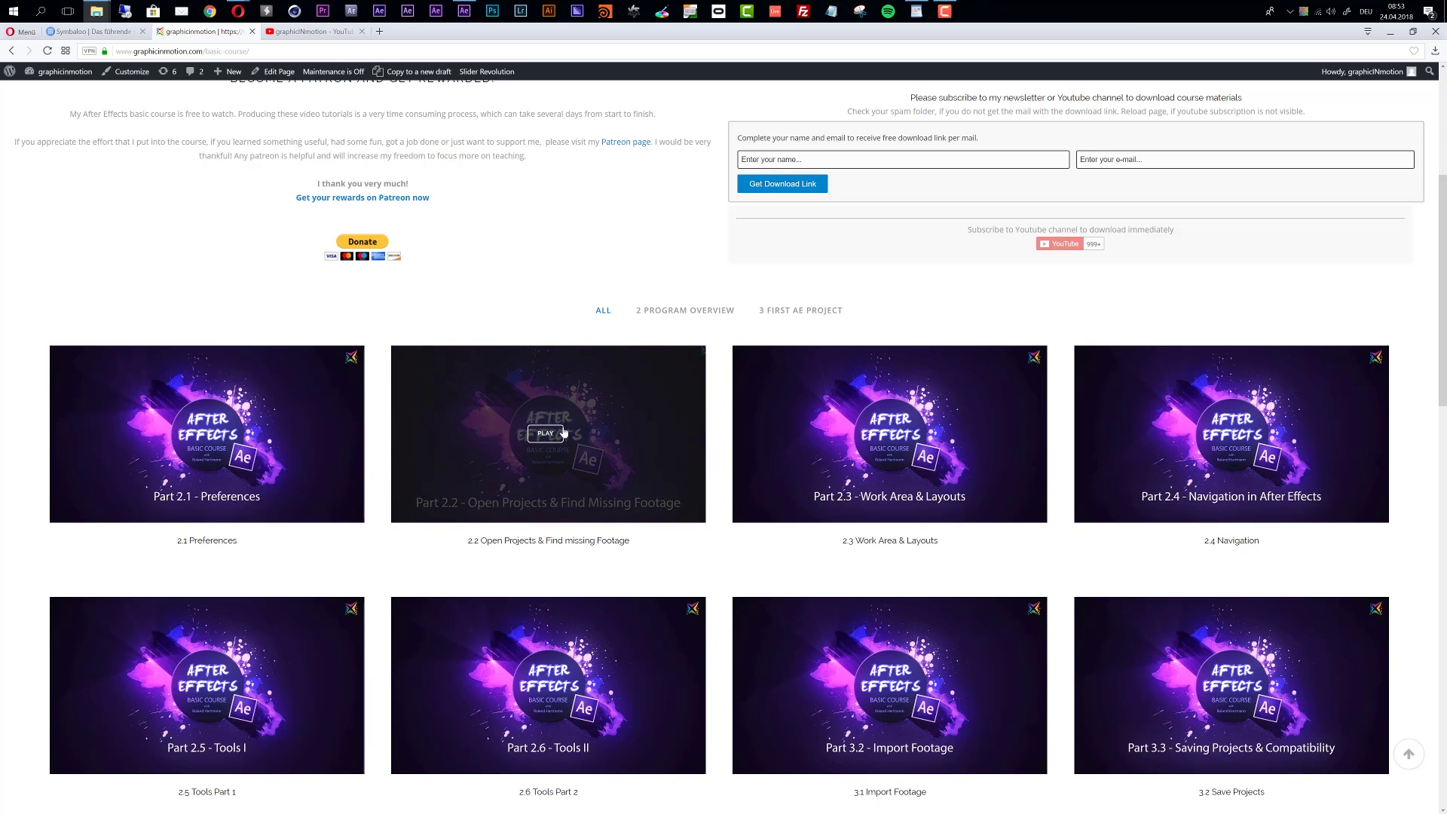
mouse_move(556, 443)
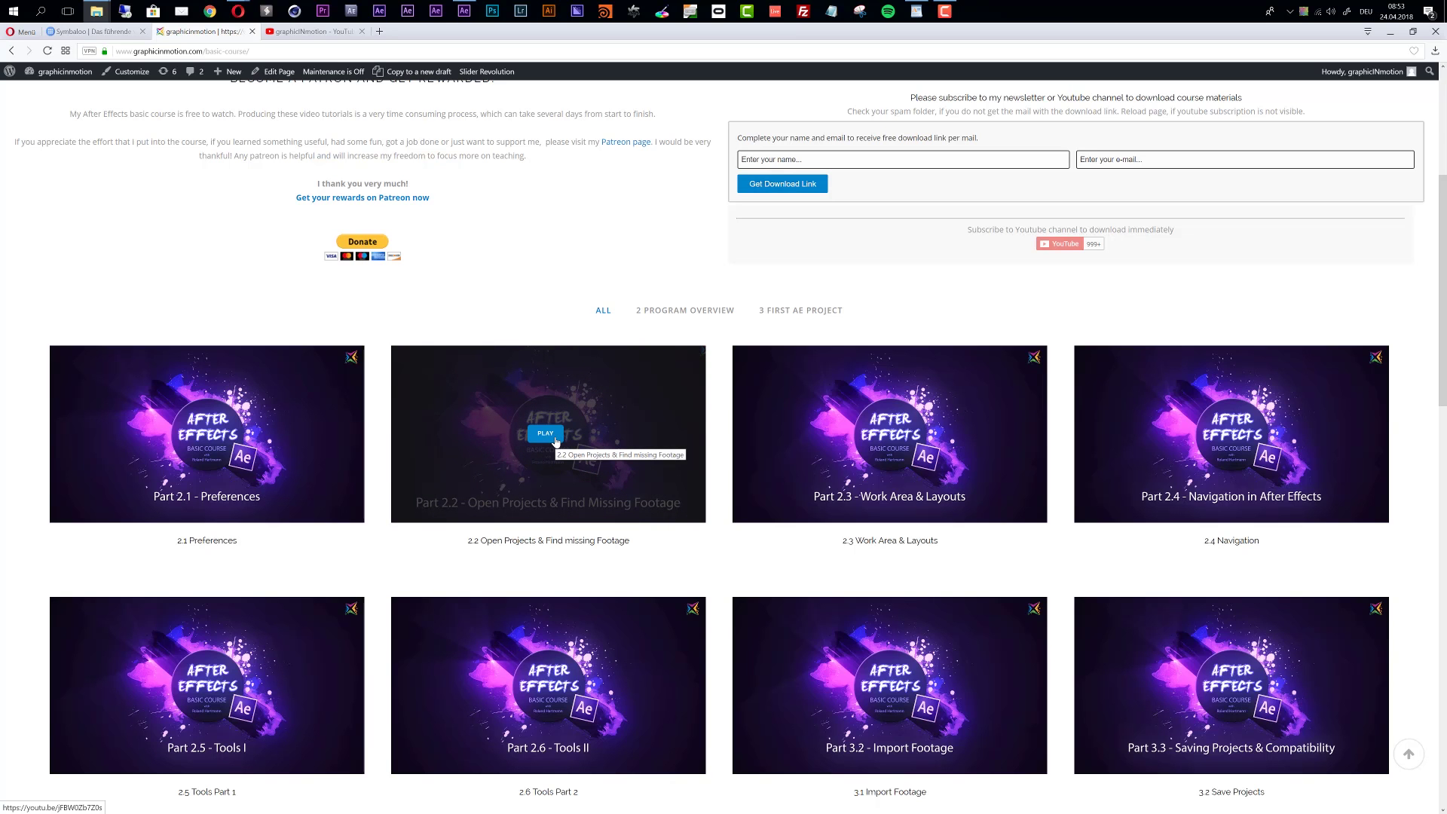
scroll(554, 441, "up", 3)
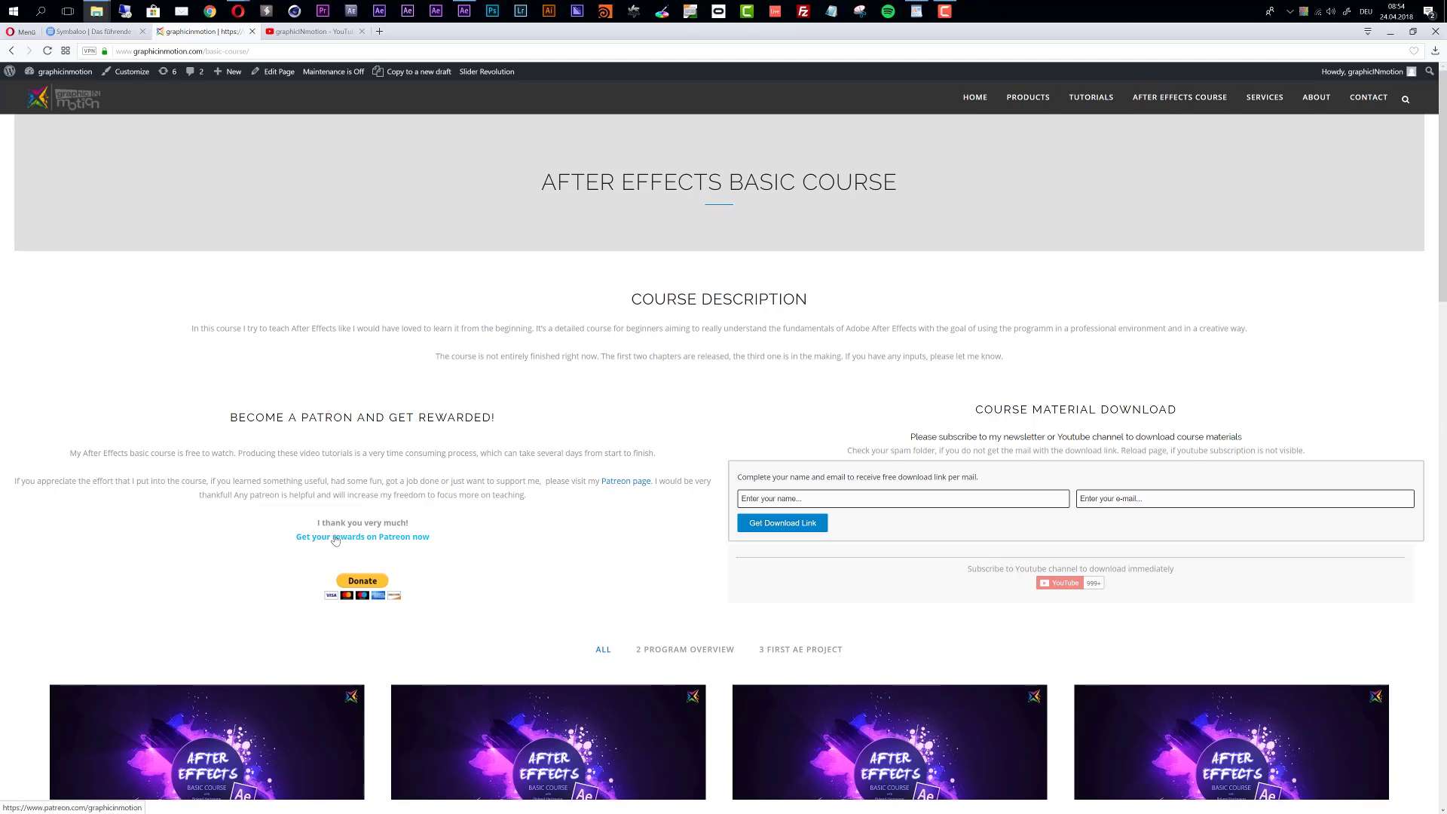
Follow 'Get your rewards on Patreon now' to the graphicINmotion Patreon page.
left_click(369, 540)
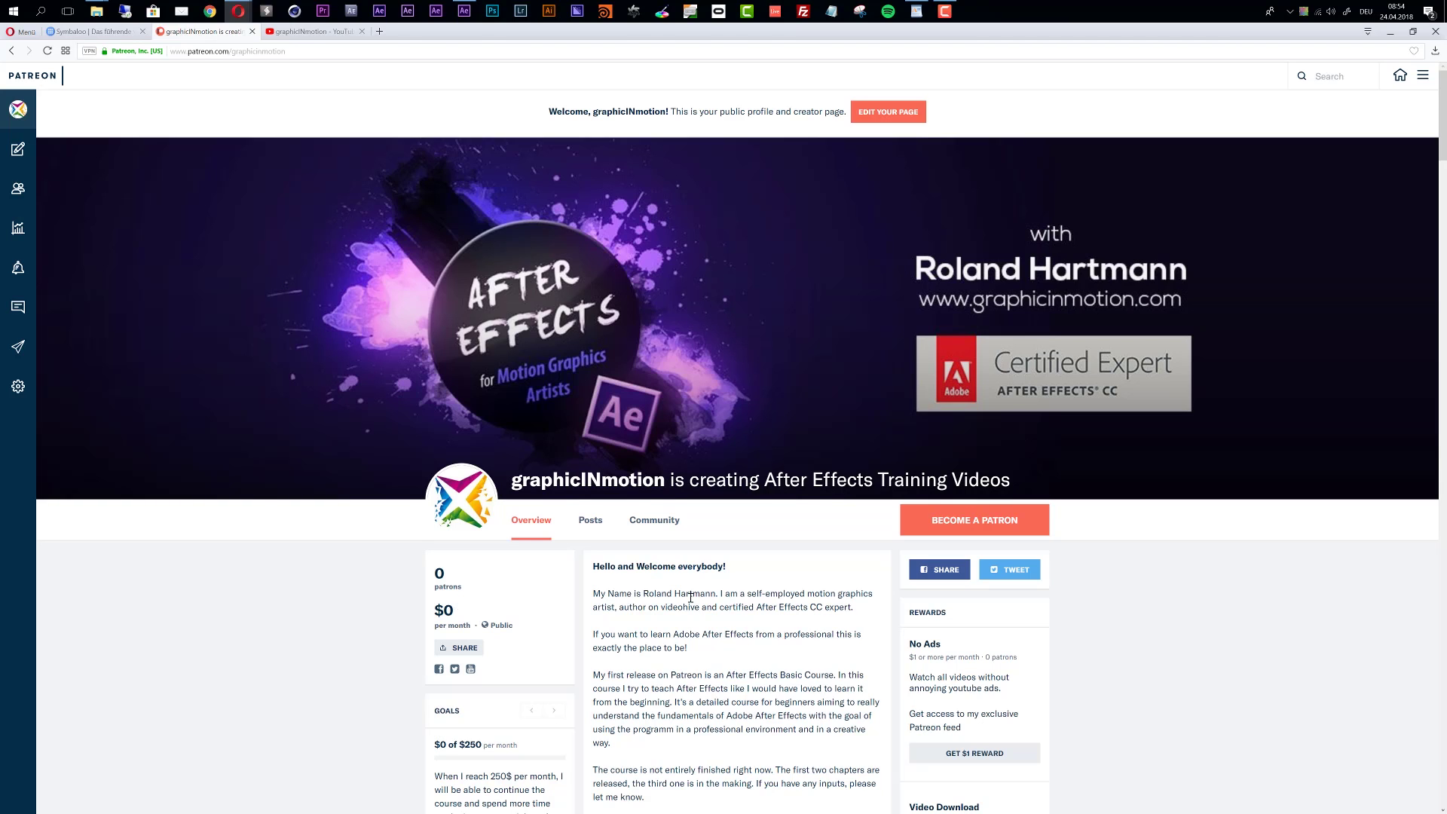
scroll(586, 445, "down", 1)
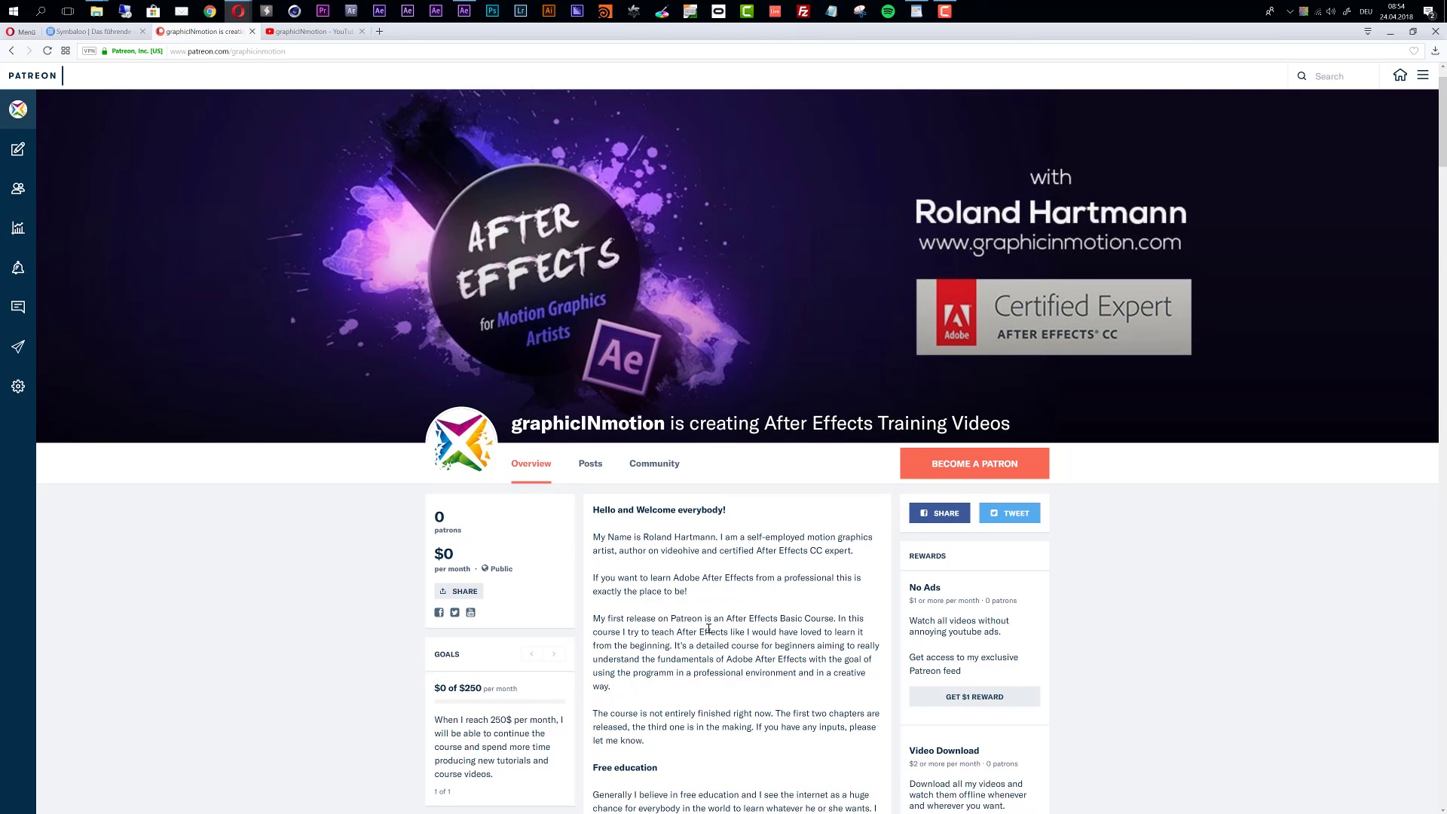
scroll(708, 628, "down", 2)
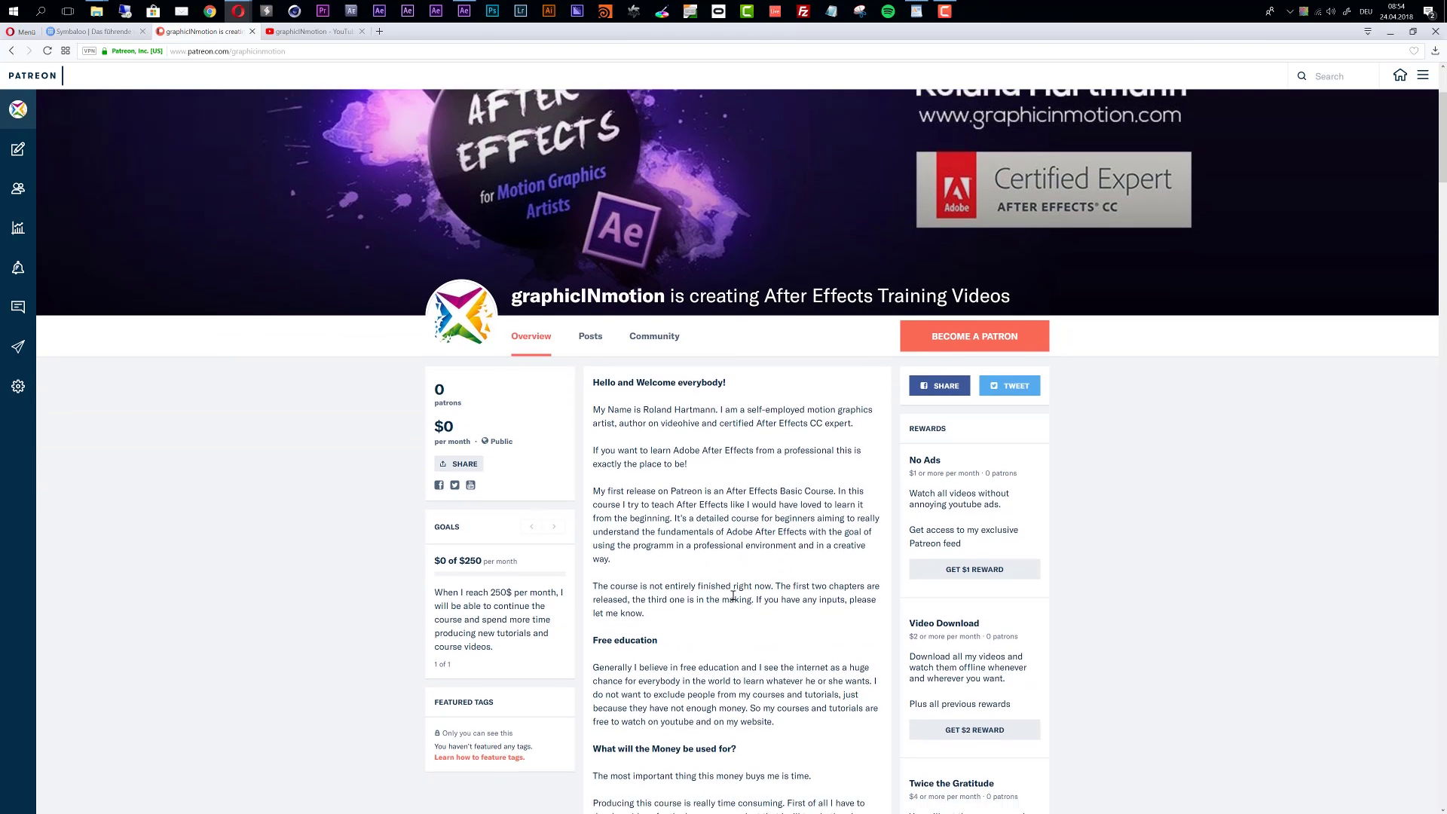
scroll(732, 595, "down", 1)
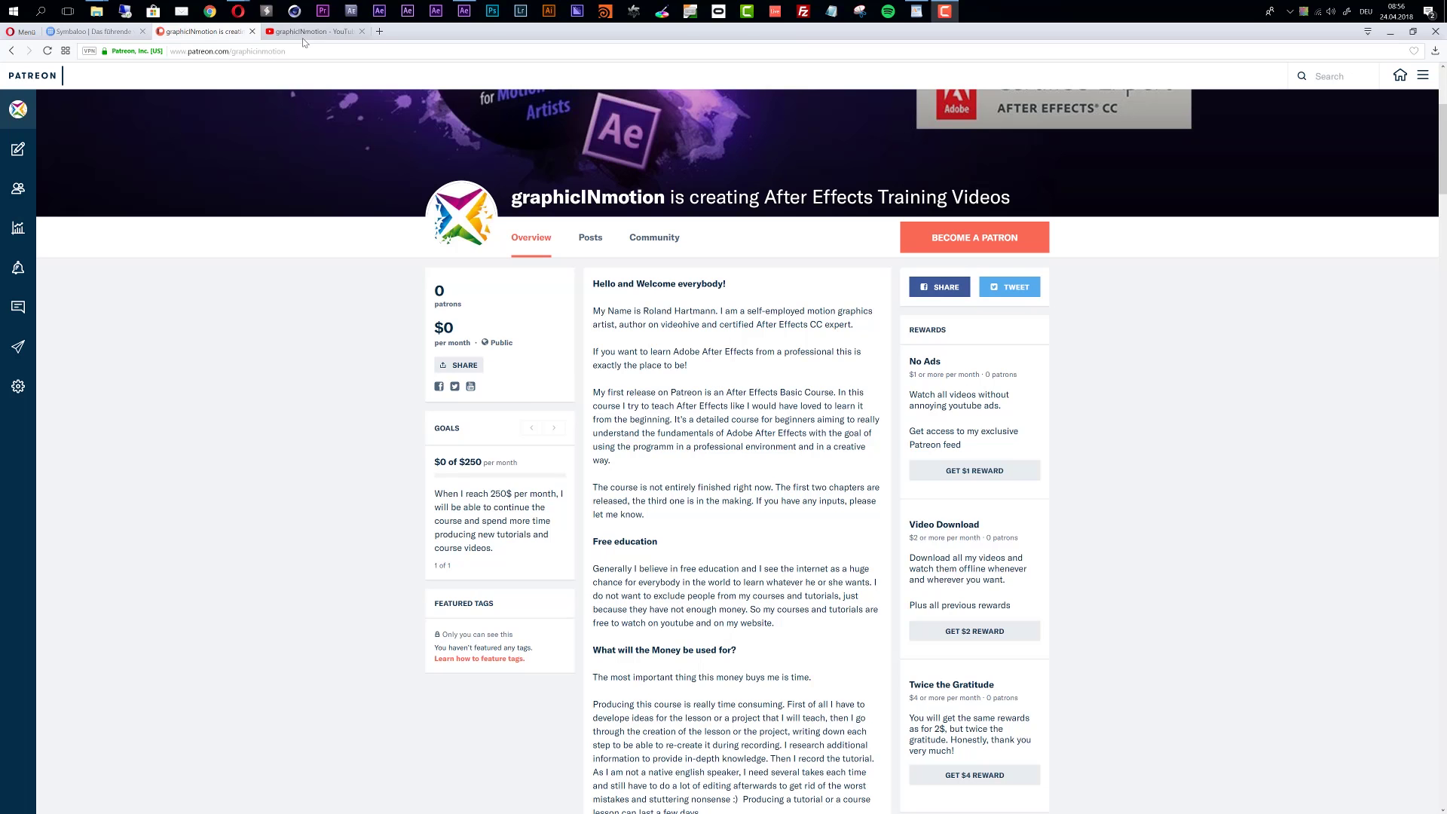
Go back in the browser to the After Effects Basic Course page.
left_click(13, 52)
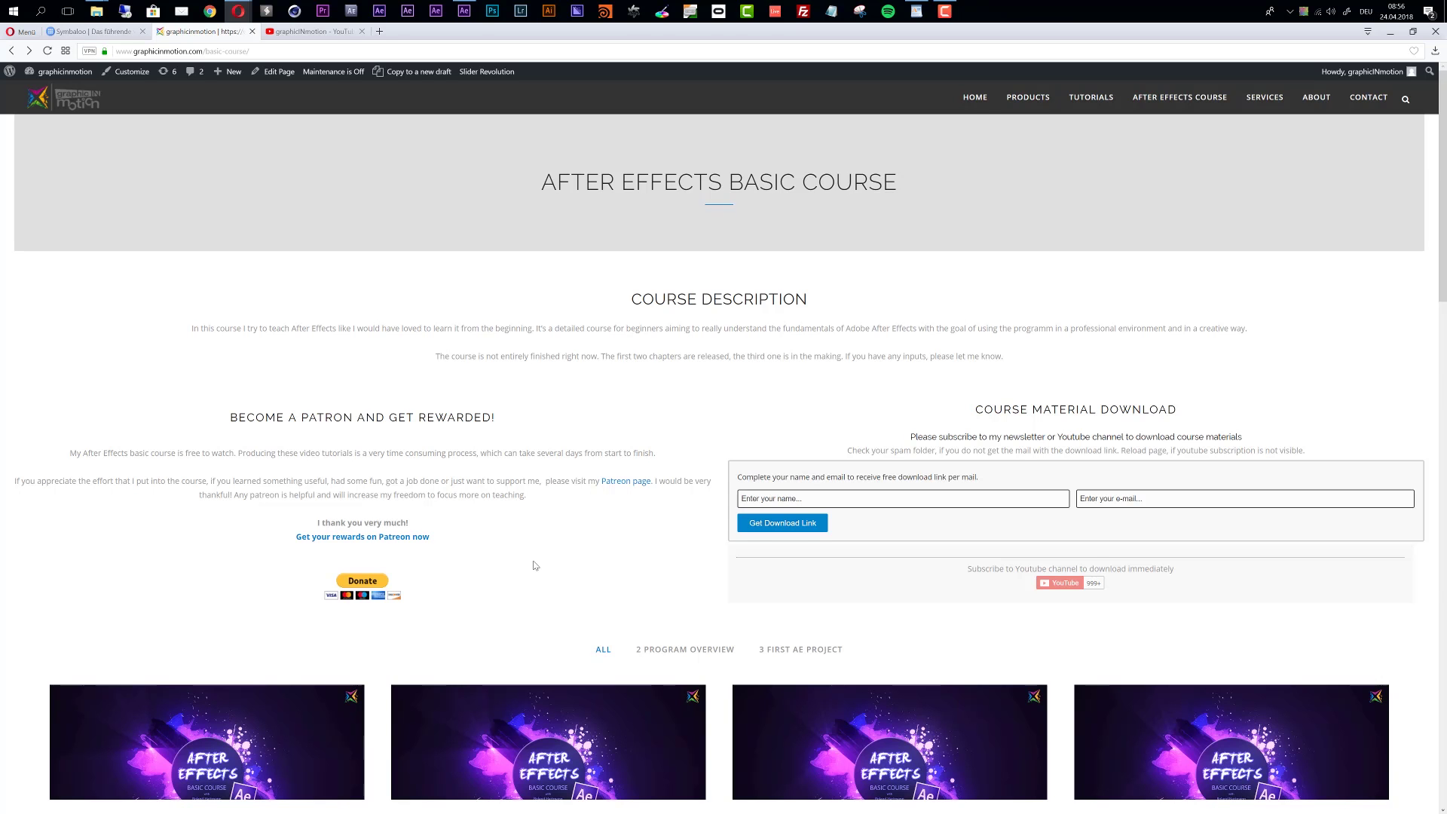
scroll(535, 566, "down", 3)
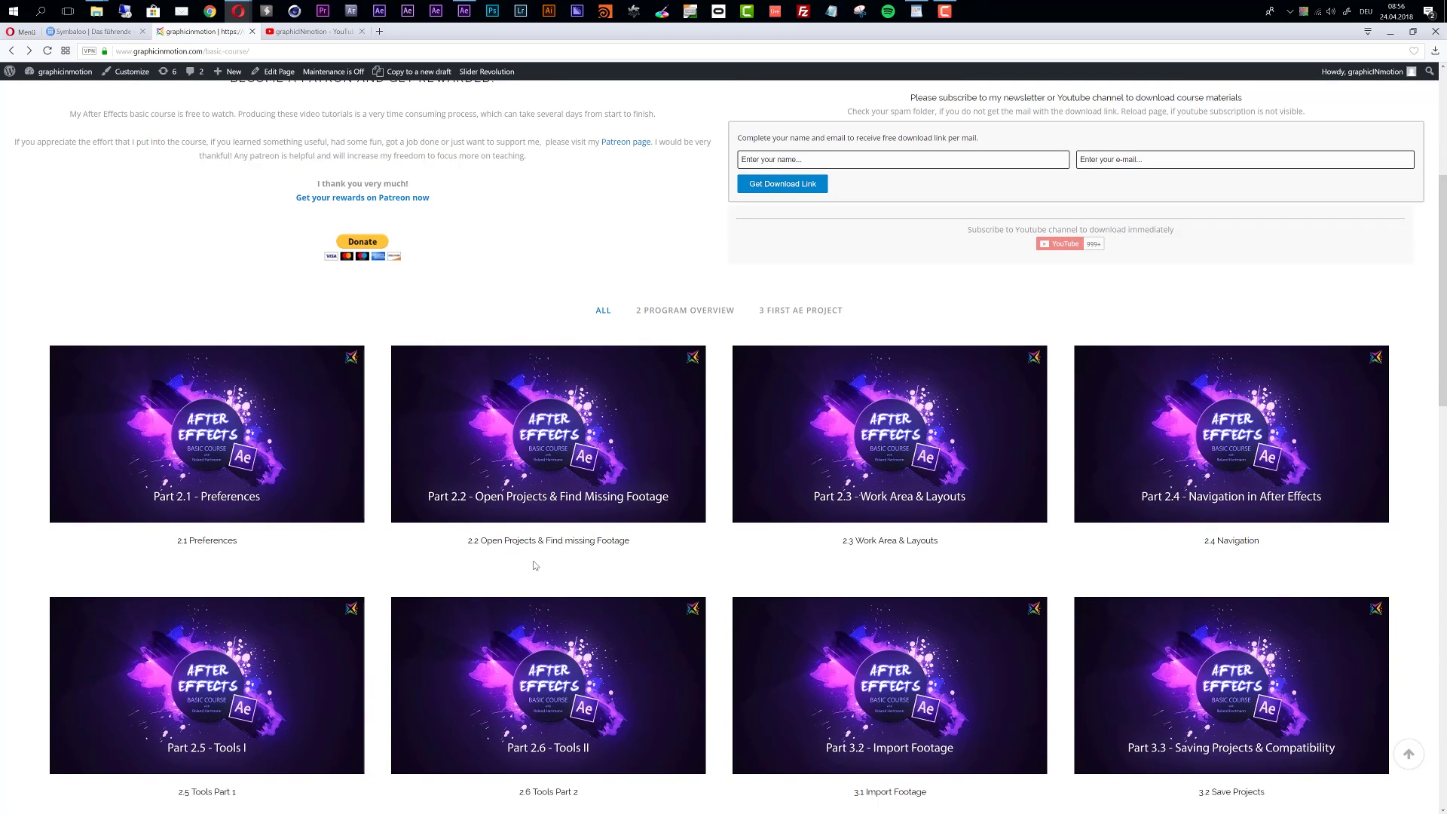